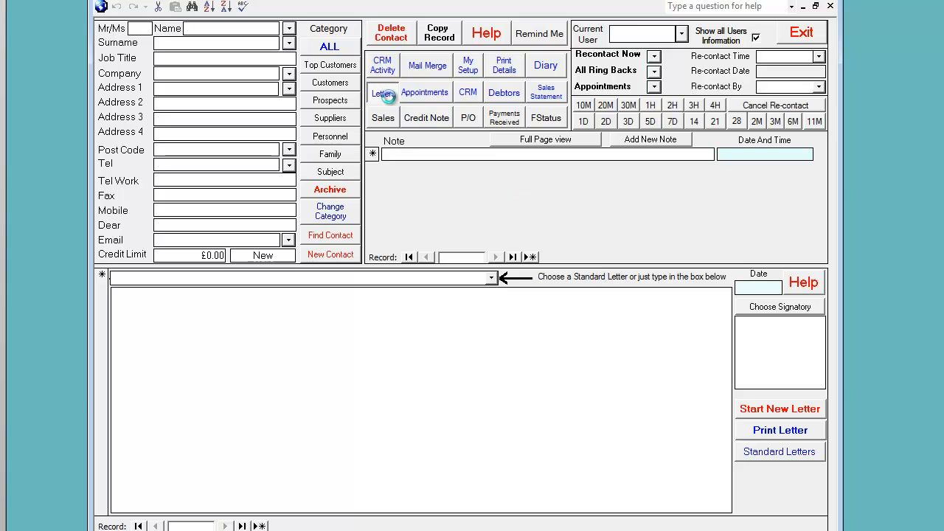
# Step: Show the Prospects category and open the Hudson Builders contact record
pyautogui.click(331, 100)
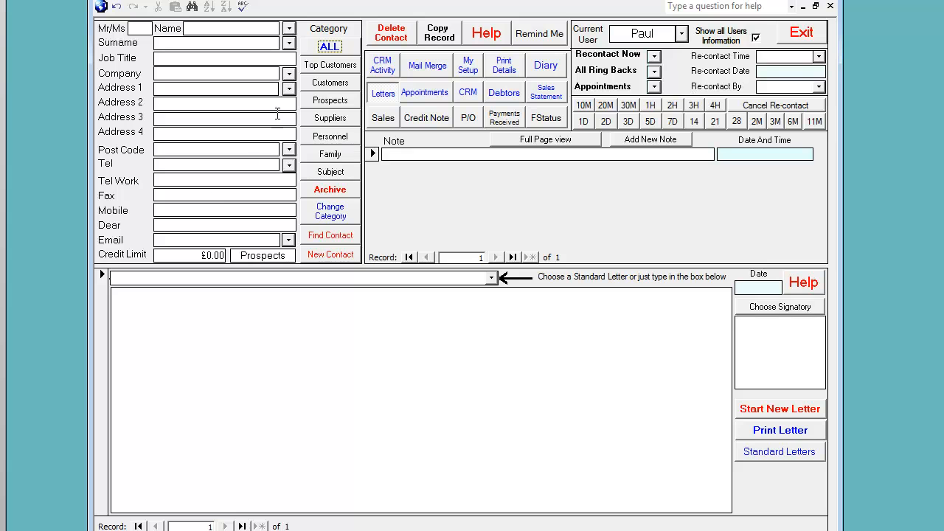
pyautogui.click(288, 73)
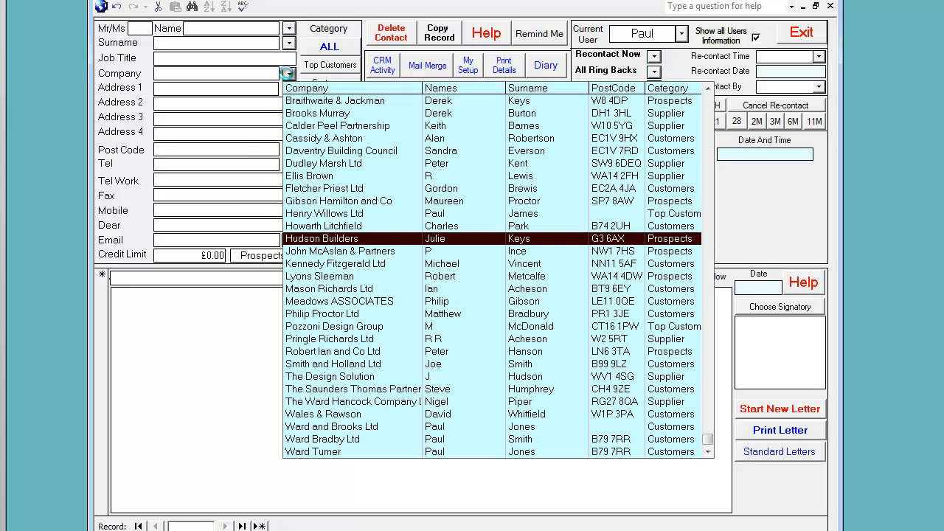
pyautogui.click(311, 238)
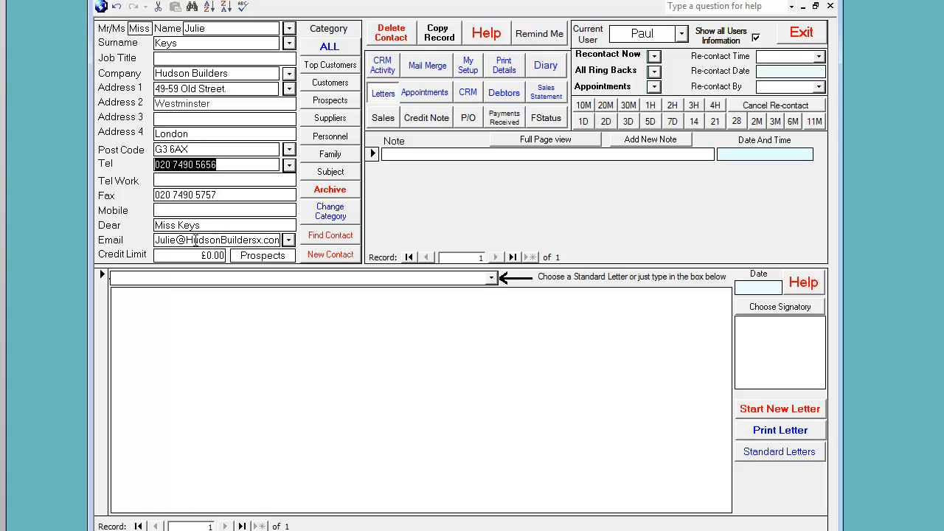
# Step: Set the Hudson Builders credit limit to 2500
pyautogui.click(218, 254)
pyautogui.write('2500')
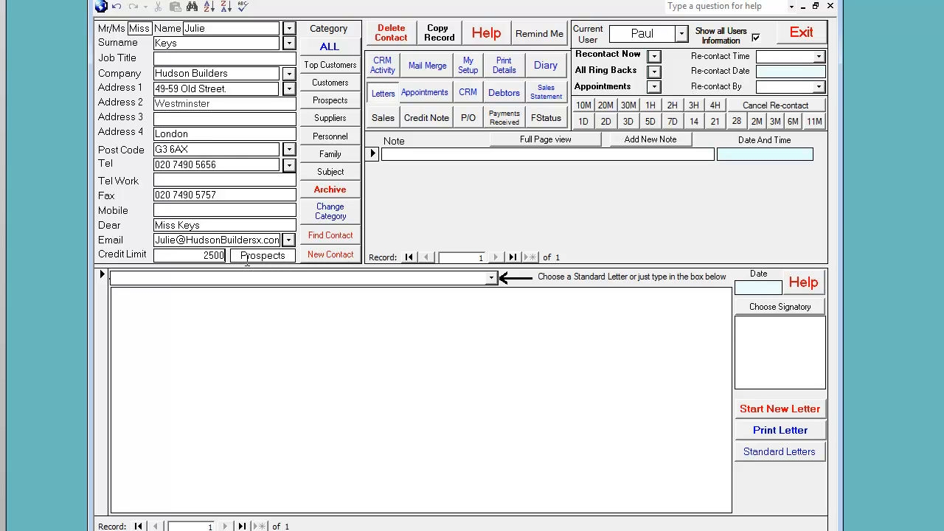
pyautogui.press('Tab')
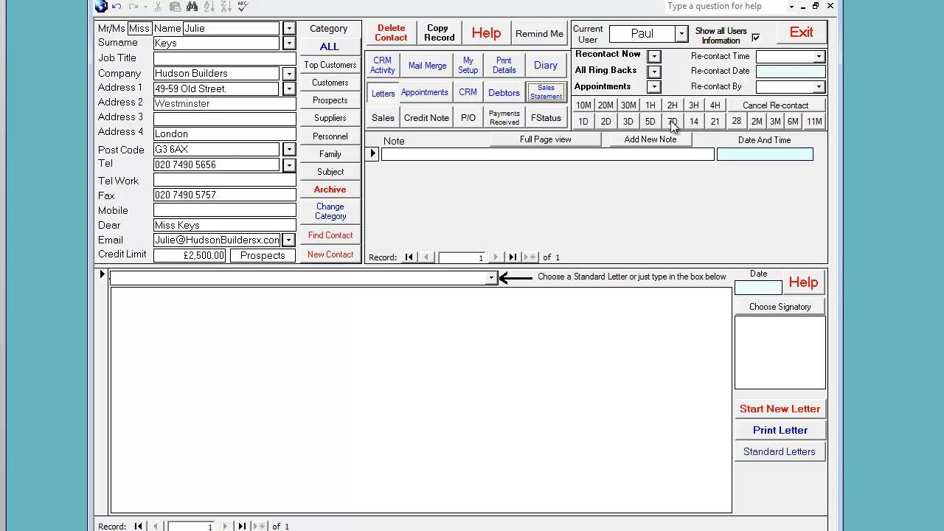
# Step: Schedule a re-contact in three days, check the contacts due now, and reopen Hudson Builders from all ring backs
pyautogui.click(628, 121)
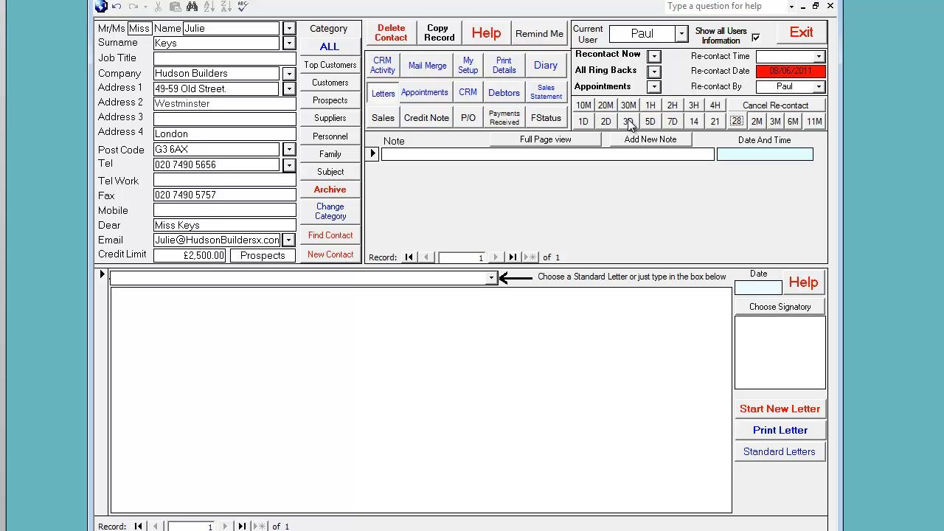
pyautogui.click(654, 58)
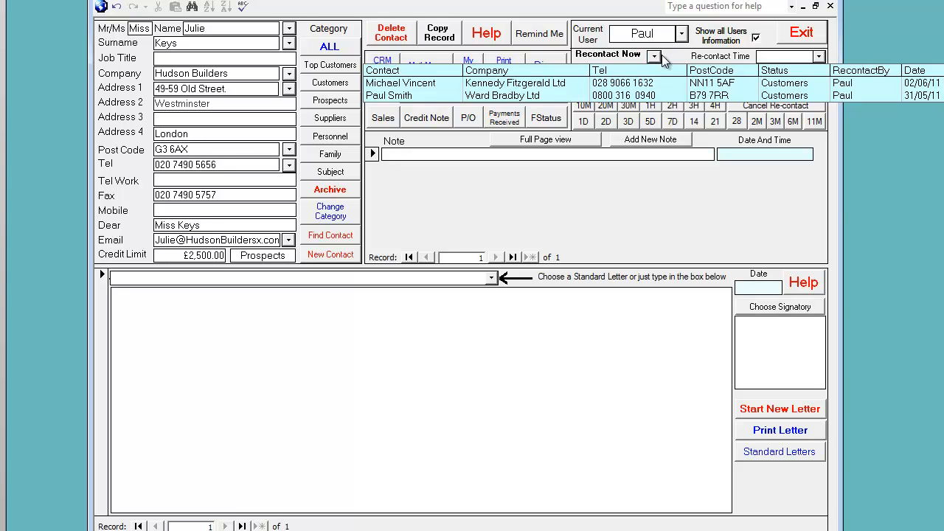
pyautogui.click(654, 57)
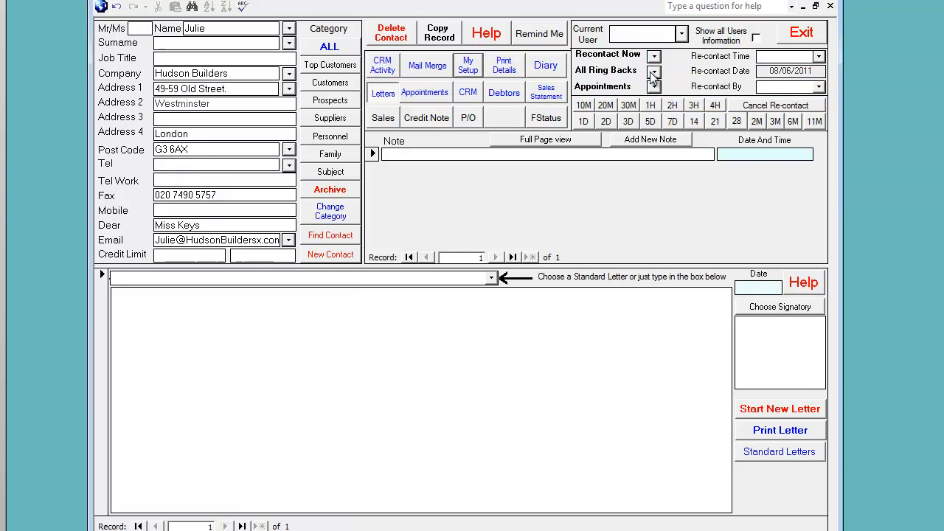
pyautogui.click(653, 73)
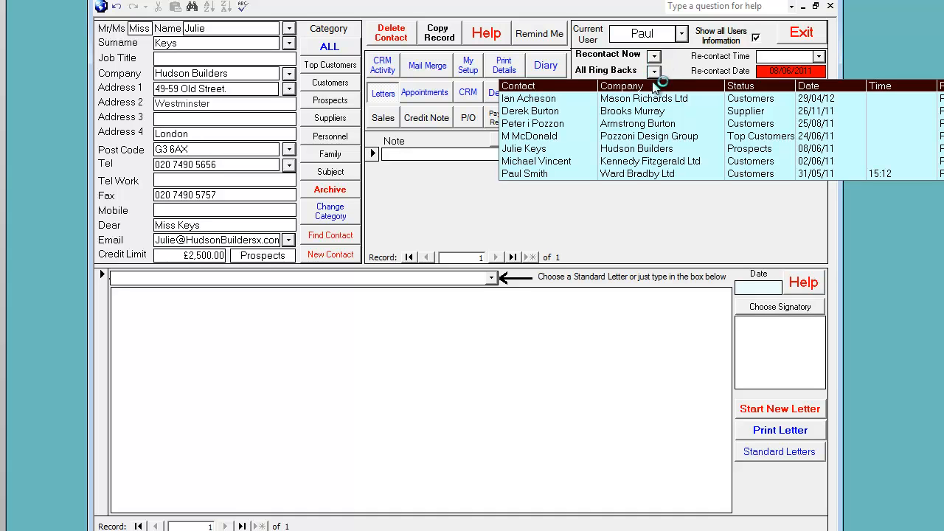
pyautogui.click(647, 150)
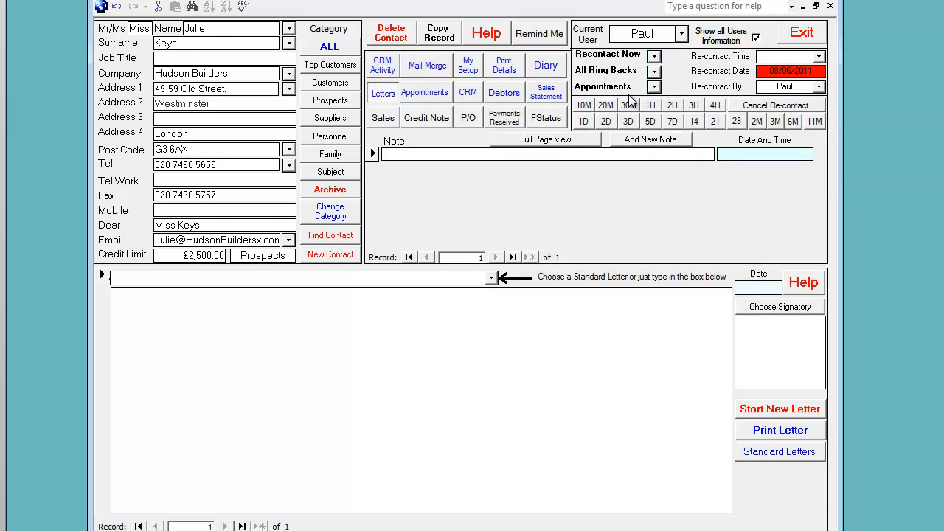
# Step: Try an eleven-month re-contact for Hudson Builders, and set the re-contact to 10 minutes ahead
pyautogui.click(583, 105)
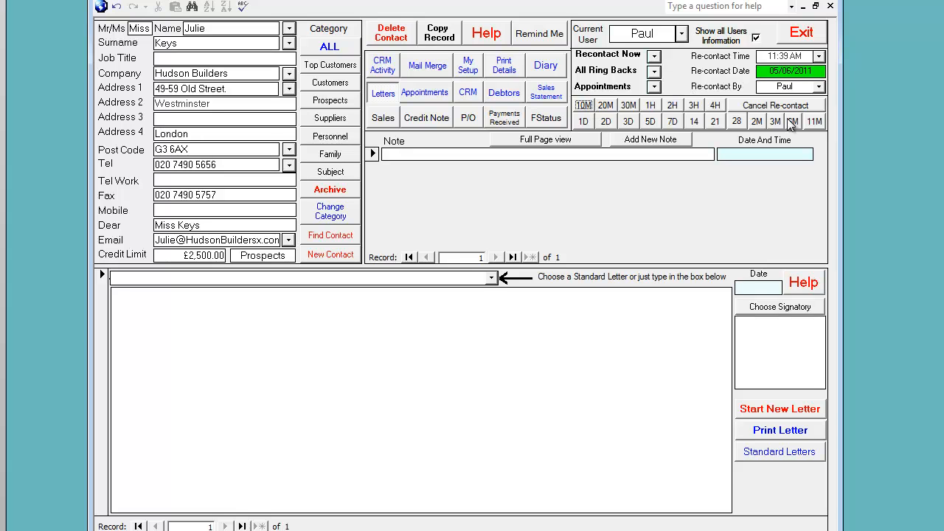
pyautogui.click(816, 122)
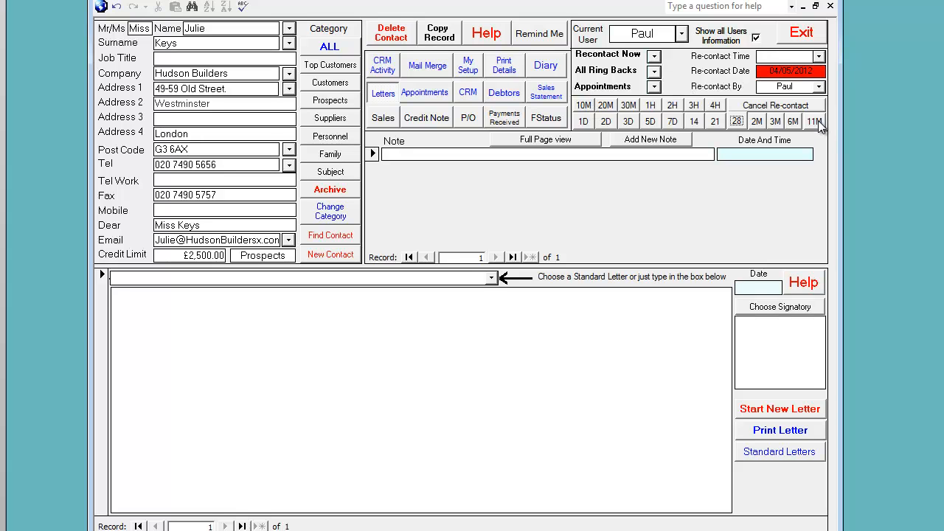
pyautogui.click(584, 105)
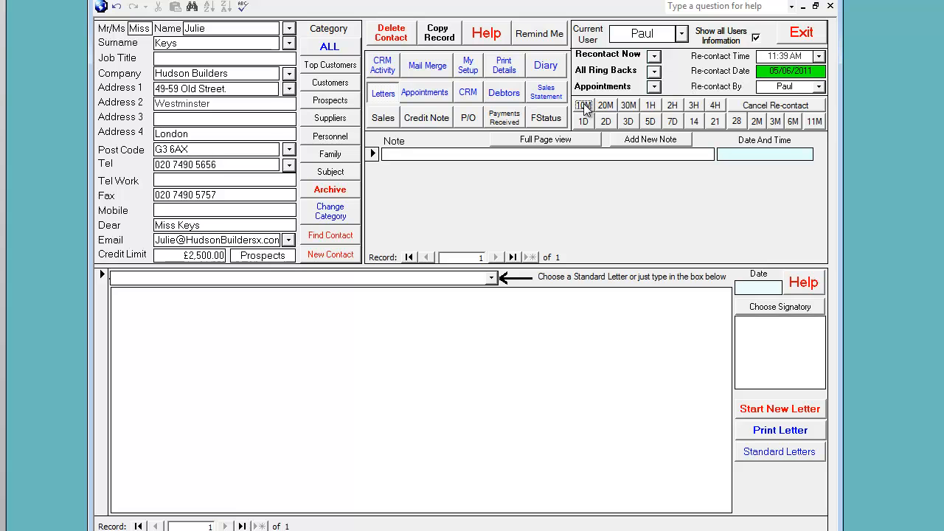
# Step: Add the note "Just been on holiday" to the Hudson Builders record
pyautogui.click(424, 153)
pyautogui.write('Just been o')
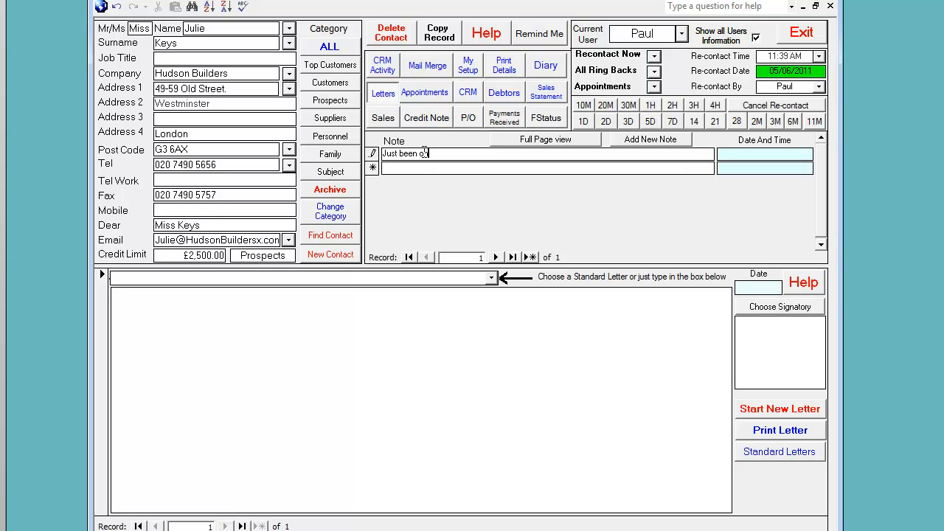
pyautogui.write('n holiday')
# Step: Add a second note reading "currently buys from our competitor" to the Hudson Builders record
pyautogui.click(446, 166)
pyautogui.click(449, 166)
pyautogui.write('currently b')
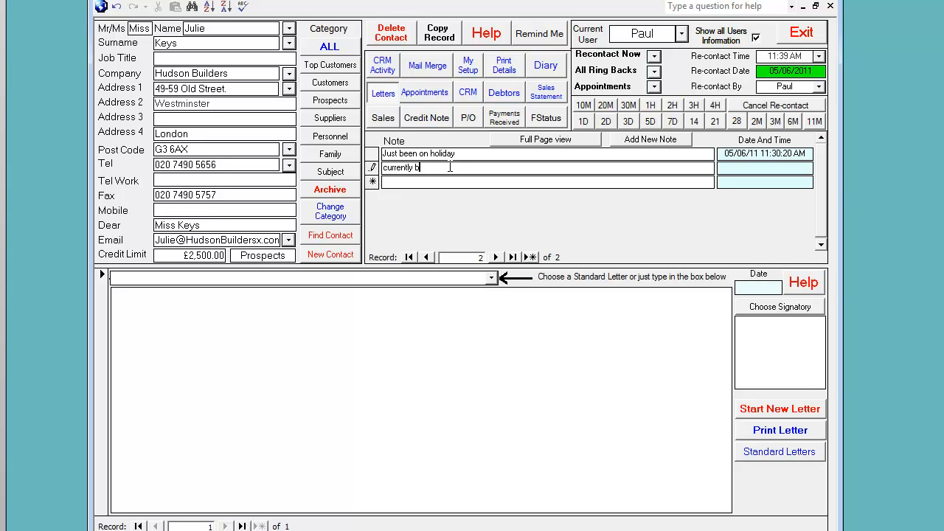
pyautogui.write('uys from our competitor')
pyautogui.press('Return')
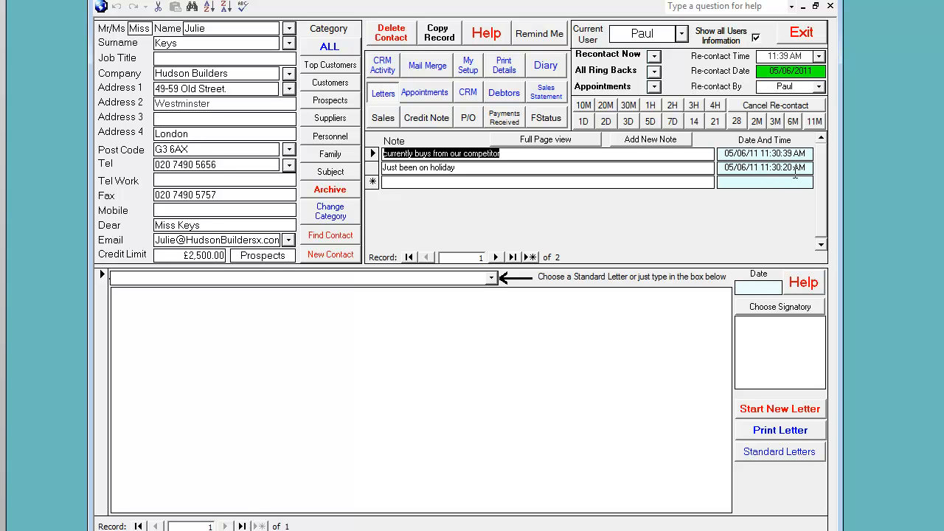
# Step: View the competitor note in full page view and return to the list of all notes with dates
pyautogui.click(552, 140)
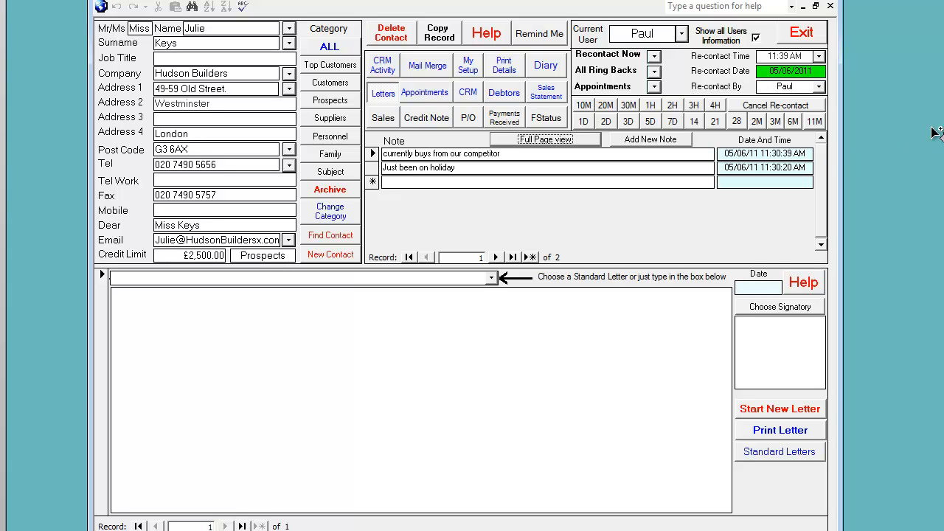
pyautogui.click(546, 154)
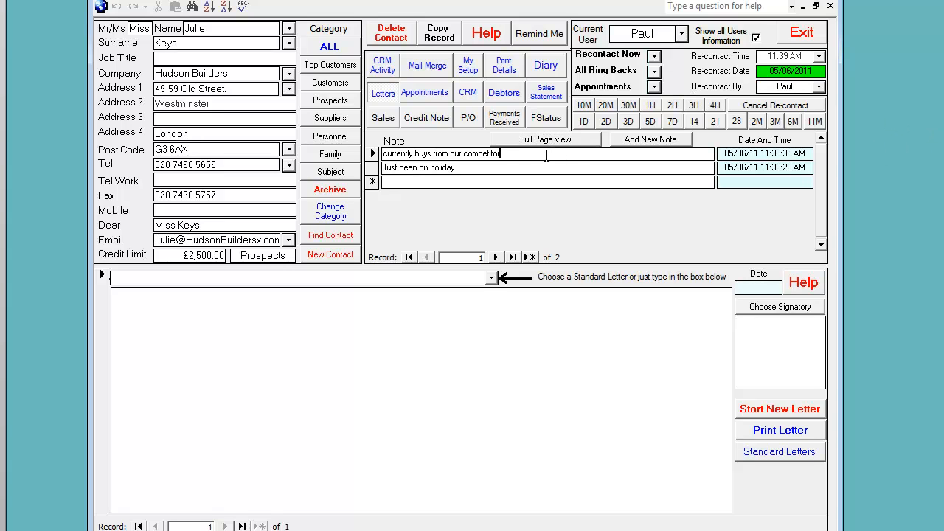
pyautogui.click(559, 141)
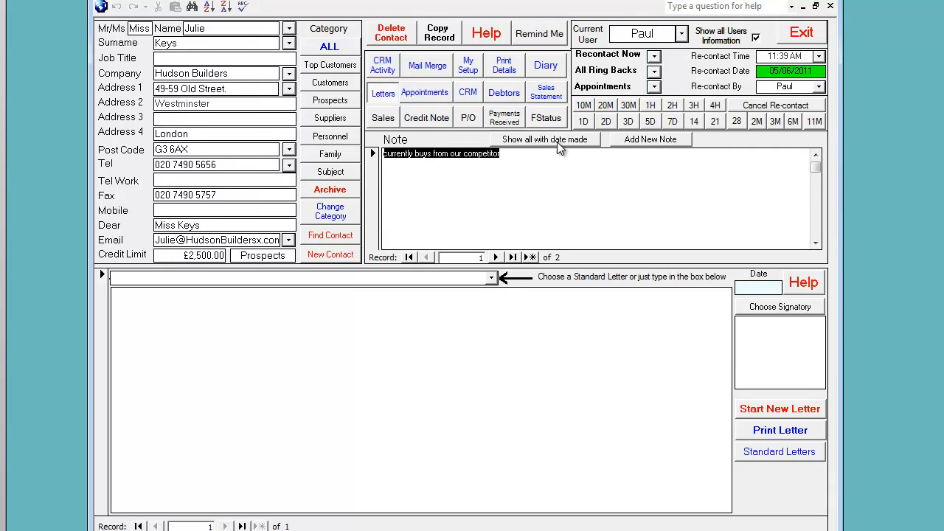
pyautogui.click(517, 166)
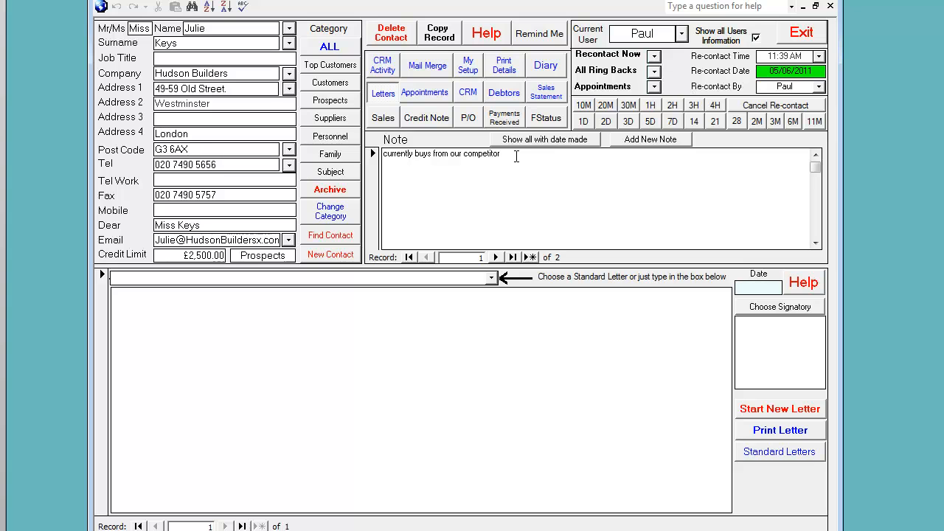
pyautogui.click(541, 142)
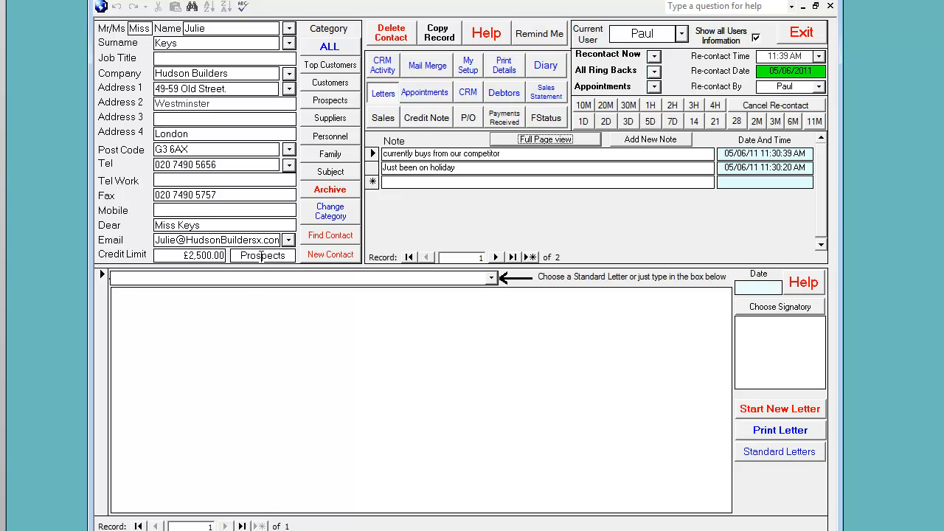
# Step: Change the category of Hudson Builders to Customers and confirm the change
pyautogui.click(335, 219)
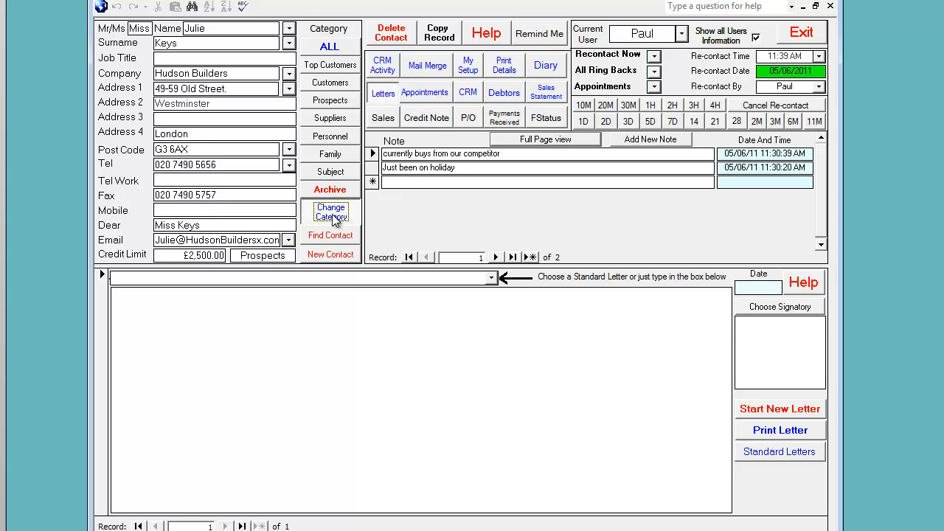
pyautogui.press('Return')
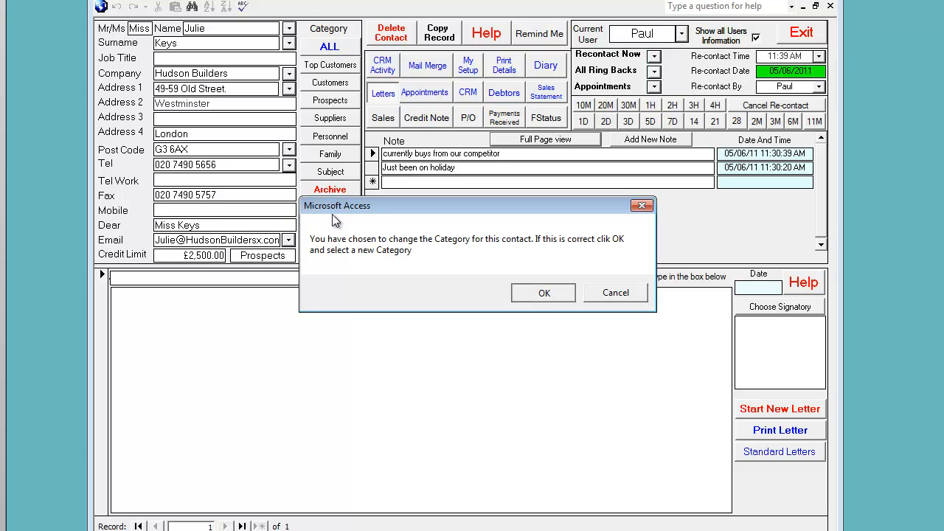
pyautogui.click(344, 83)
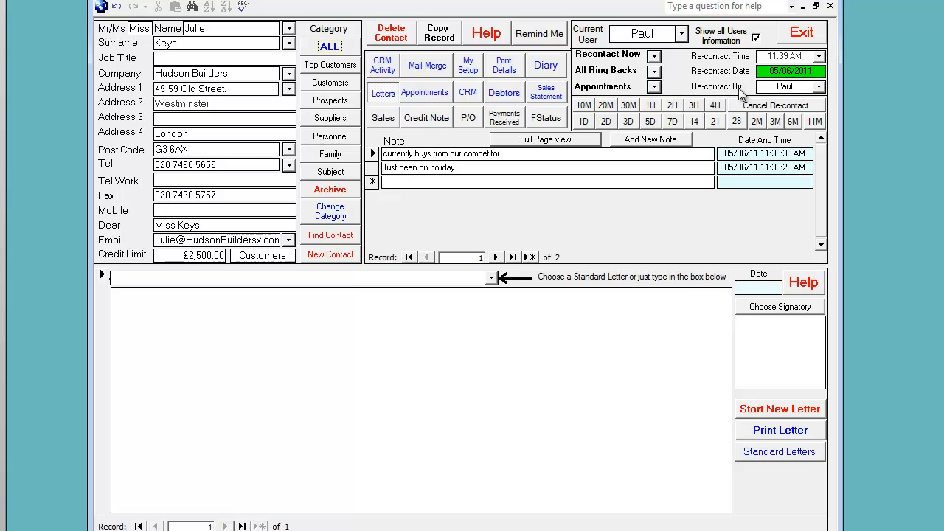
# Step: Assign the Hudson Builders re-contact to the third listed user and set the re-contact time to 11:00 AM
pyautogui.click(820, 87)
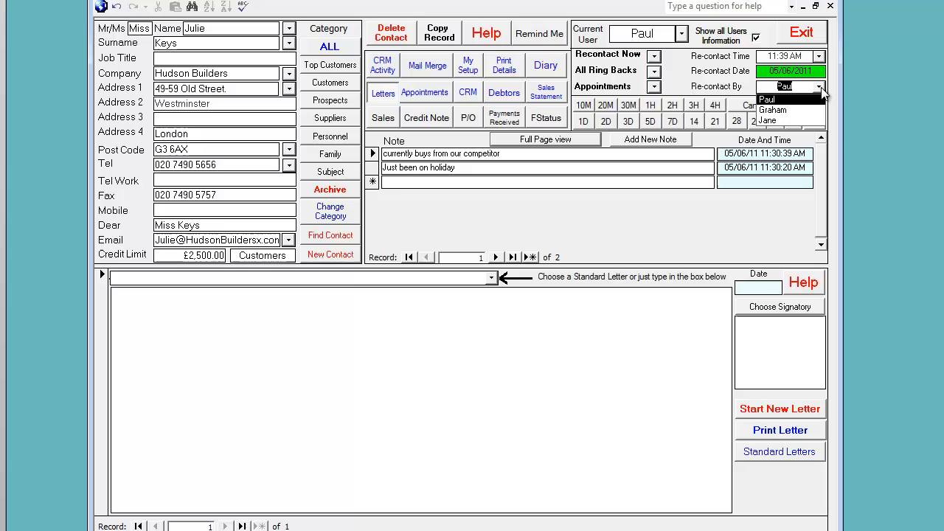
pyautogui.click(795, 121)
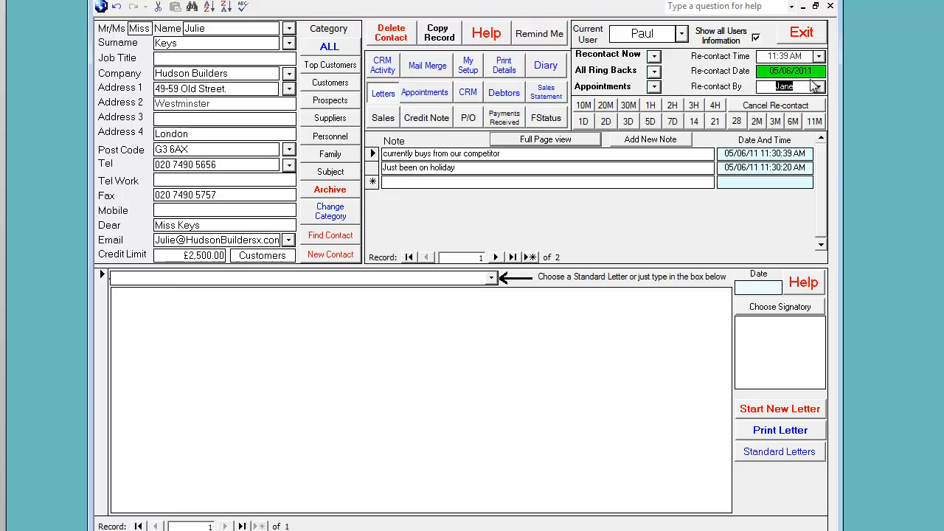
pyautogui.click(819, 57)
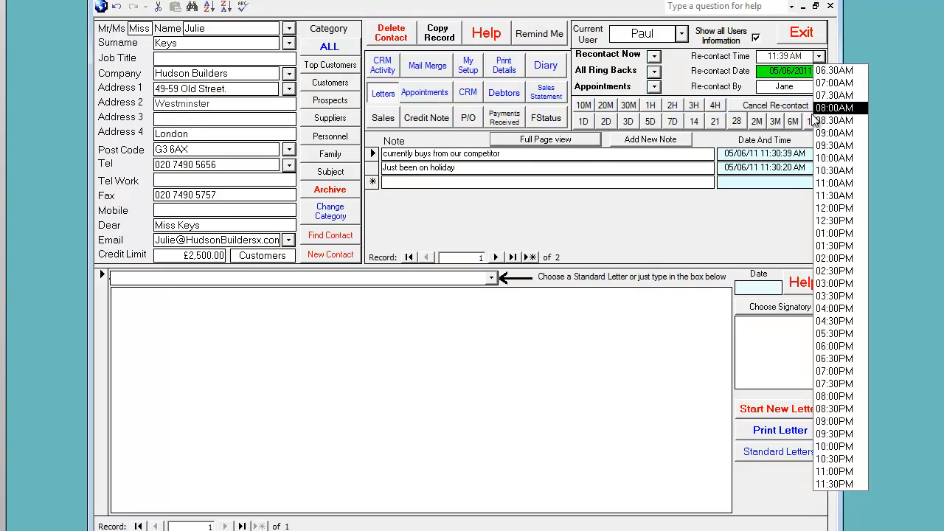
pyautogui.click(836, 183)
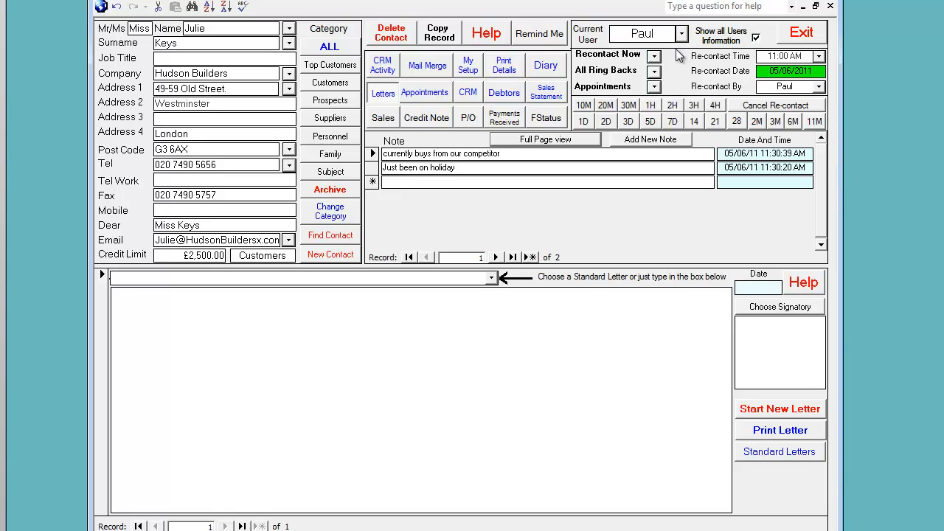
# Step: Review all users' contacts due now, and turn off Show all Users Information to list only the current user's contacts
pyautogui.click(654, 58)
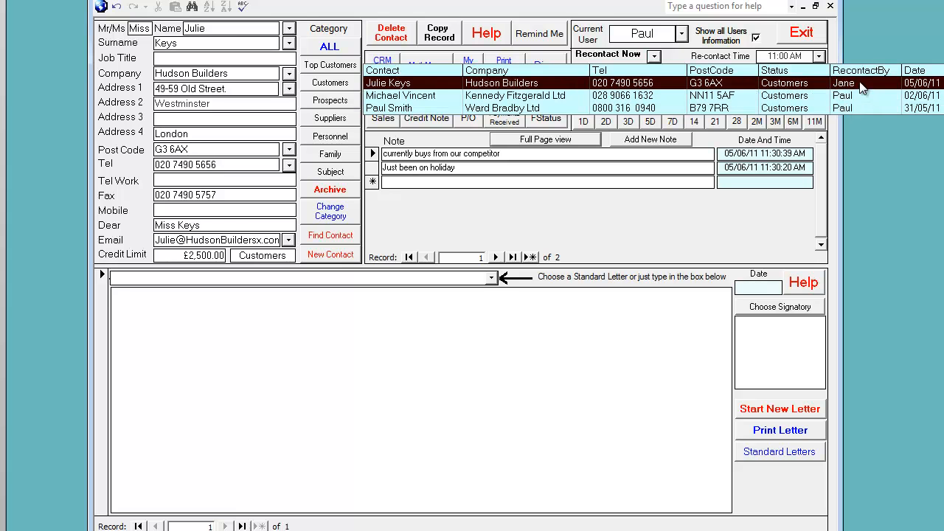
pyautogui.click(756, 38)
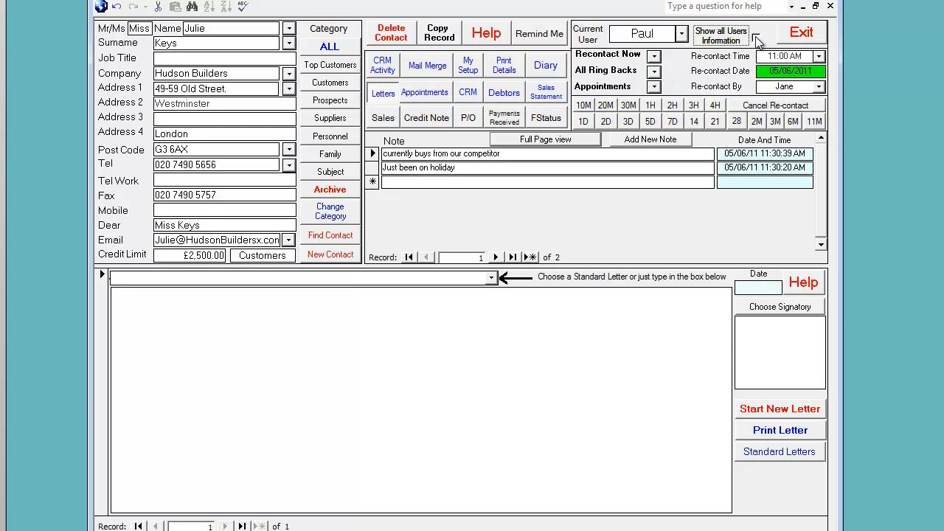
pyautogui.click(654, 57)
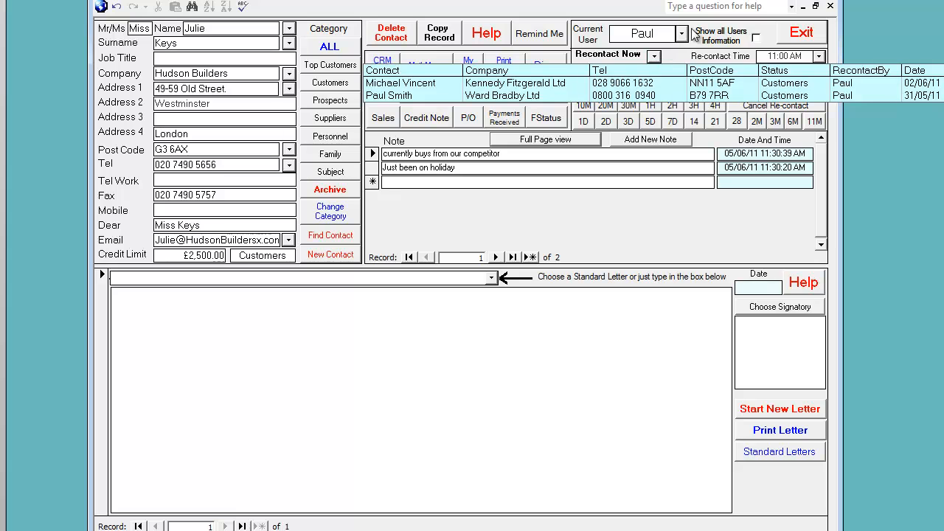
# Step: Switch the current user to the colleague assigned the re-contact and open Hudson Builders from the contacts due now
pyautogui.click(682, 33)
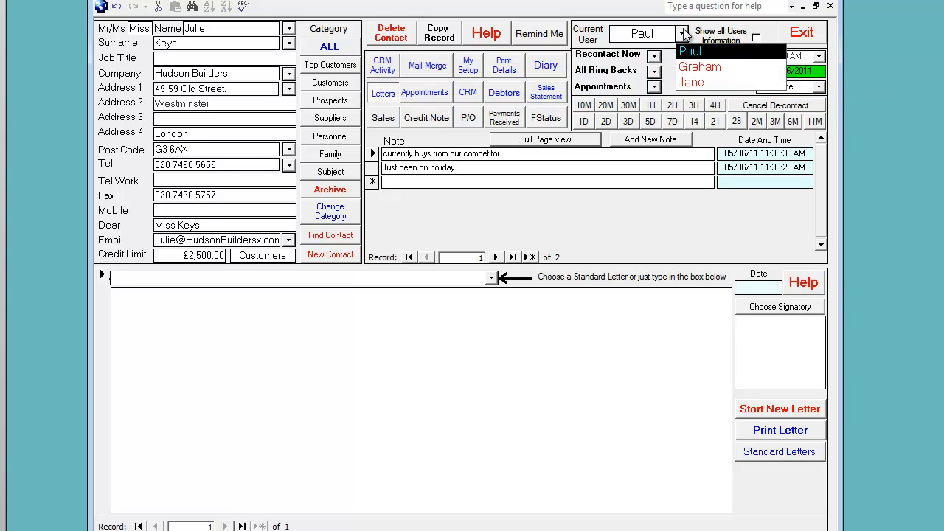
pyautogui.click(691, 82)
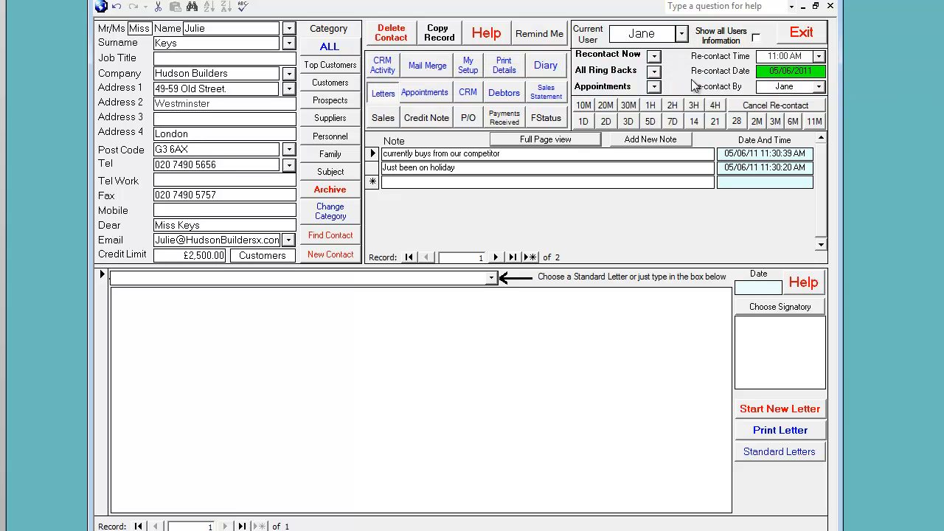
pyautogui.click(654, 57)
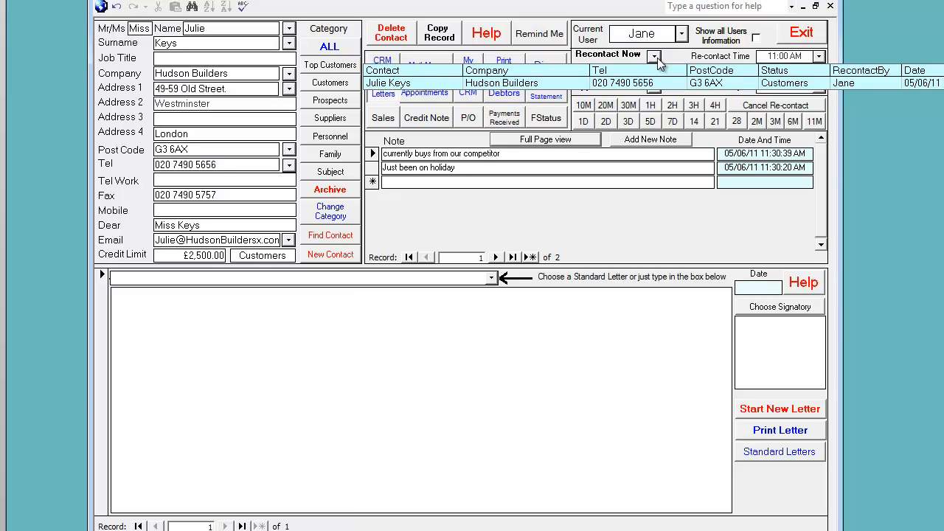
pyautogui.click(733, 84)
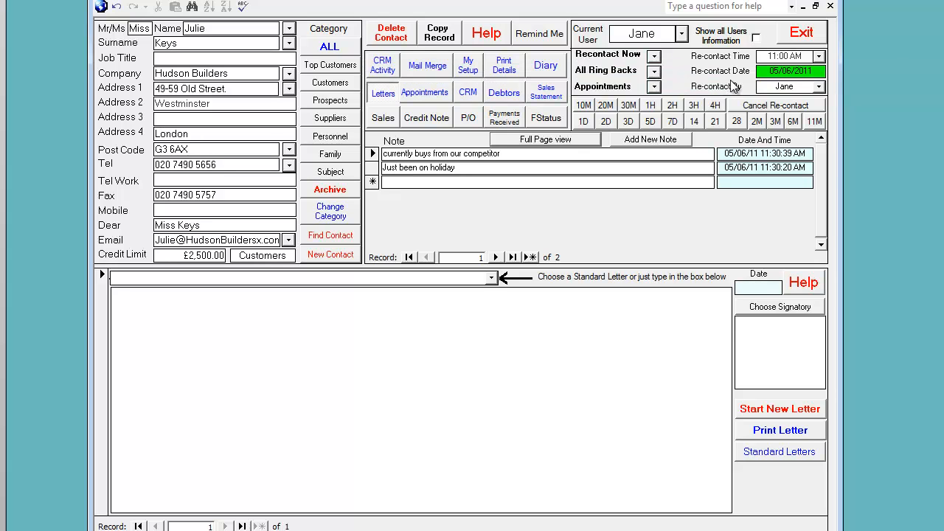
# Step: Reassign the Hudson Builders re-contact to the second listed user and cancel the re-contact
pyautogui.click(818, 88)
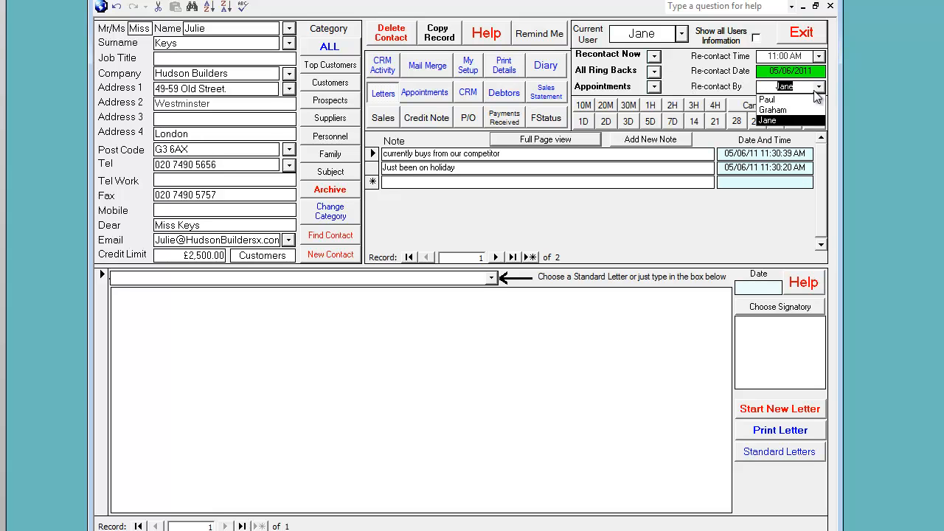
pyautogui.click(792, 114)
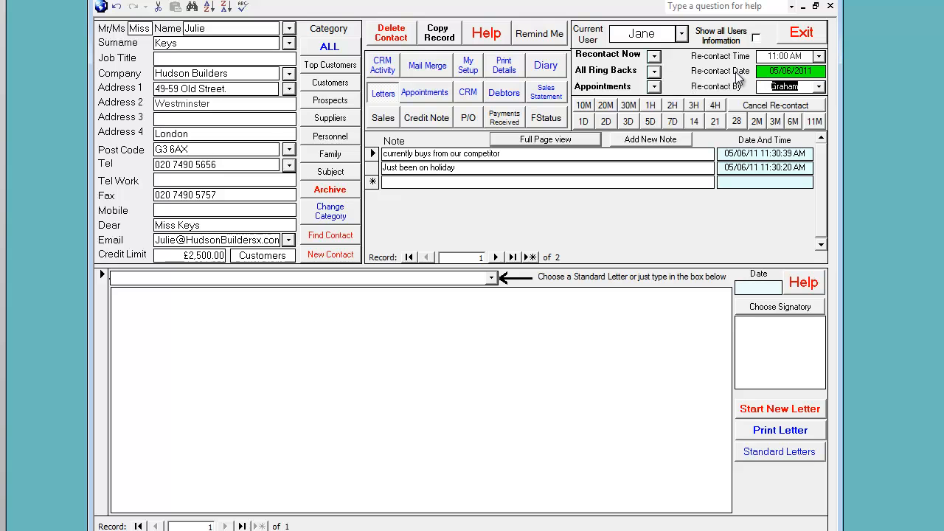
pyautogui.click(779, 107)
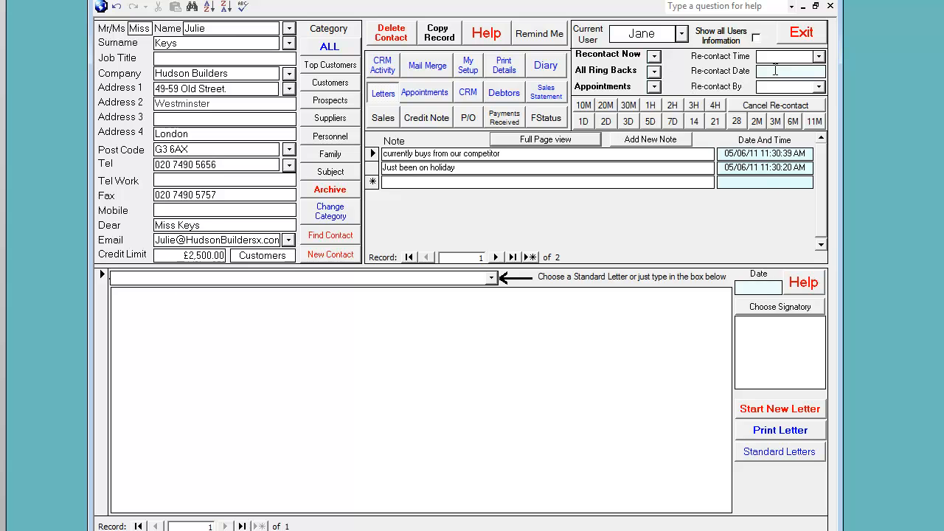
# Step: Schedule a new Hudson Builders re-contact by choosing 6 June 2011 in the calendar and setting the re-contact time to 07:00 AM
pyautogui.doubleClick(775, 71)
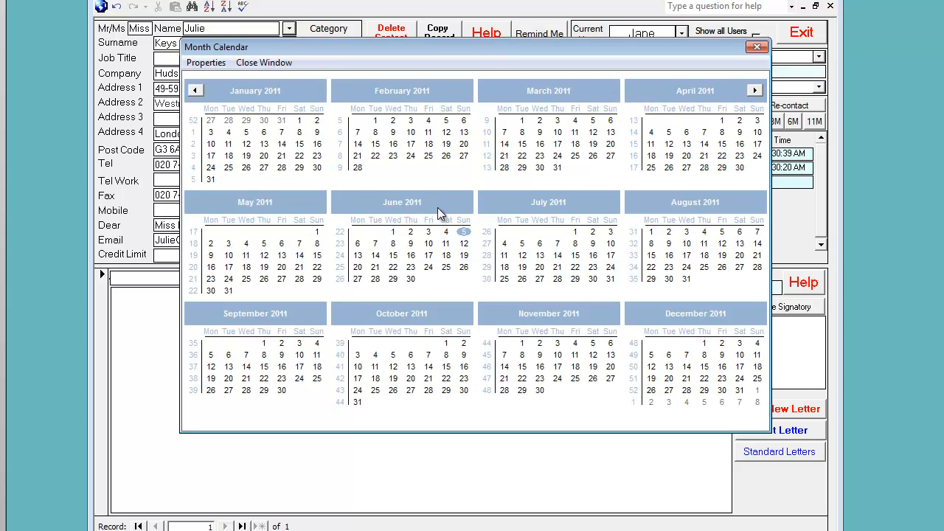
pyautogui.click(357, 244)
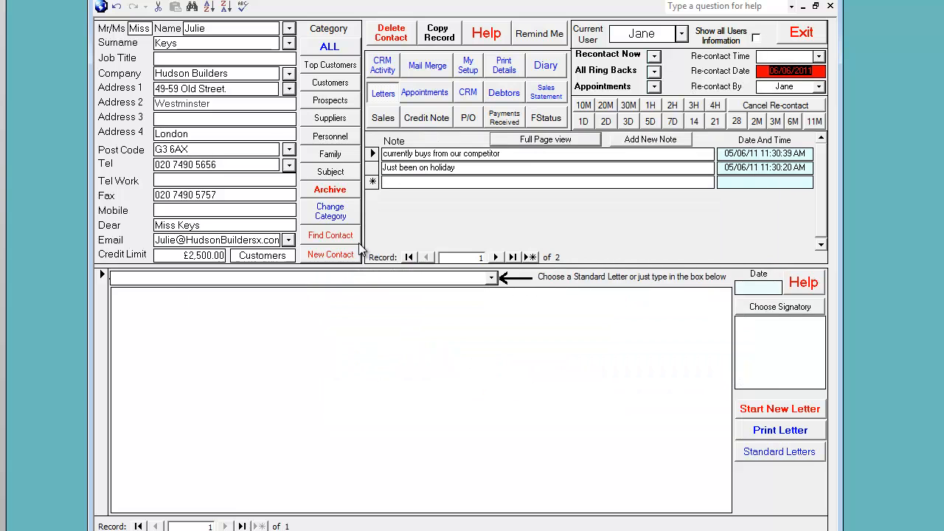
pyautogui.click(757, 88)
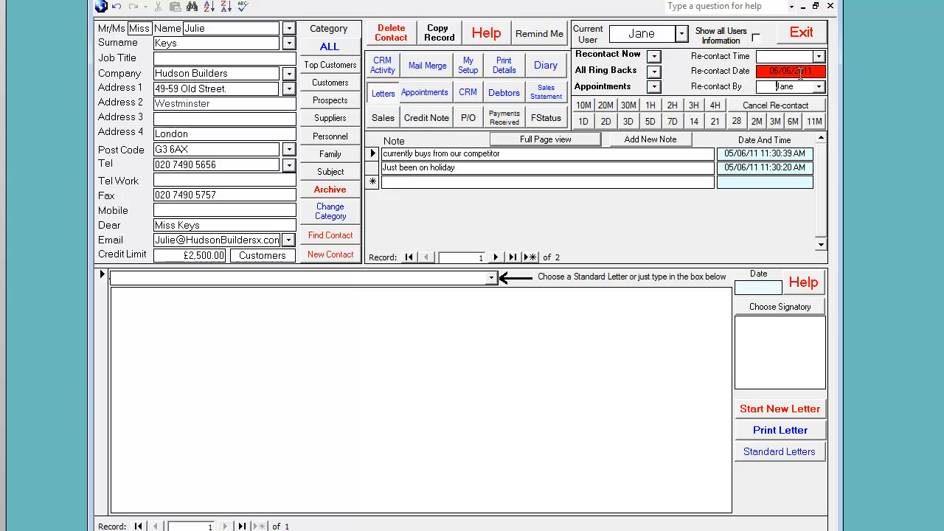
pyautogui.click(819, 59)
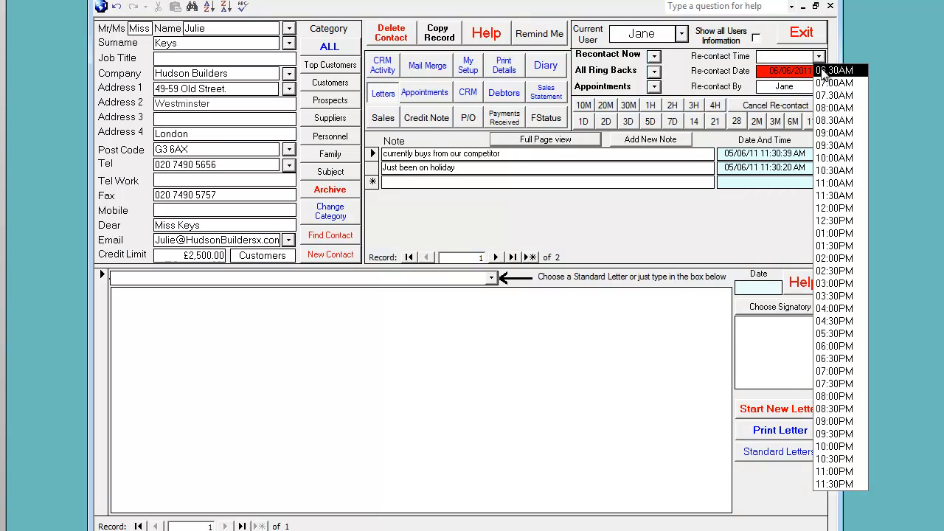
pyautogui.click(824, 86)
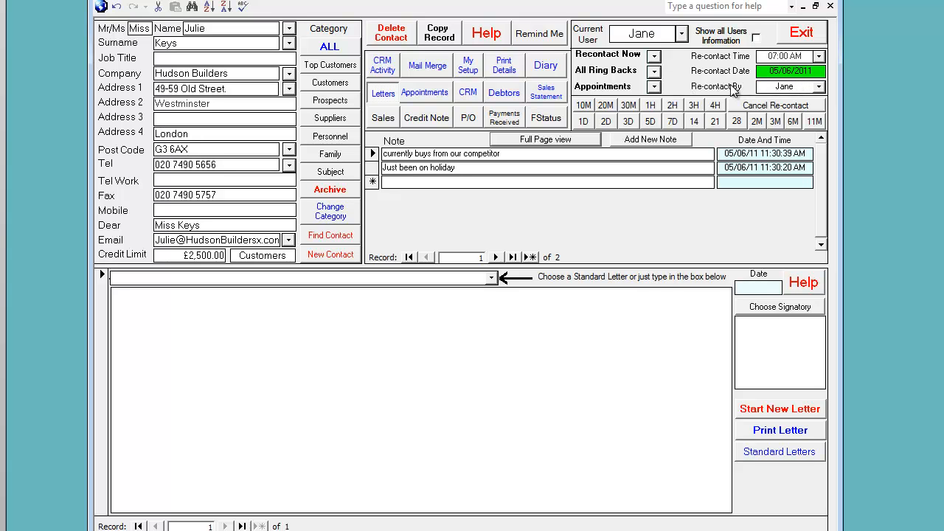
# Step: Look through the company list for all categories, and filter it to Prospects to view only those companies
pyautogui.click(288, 74)
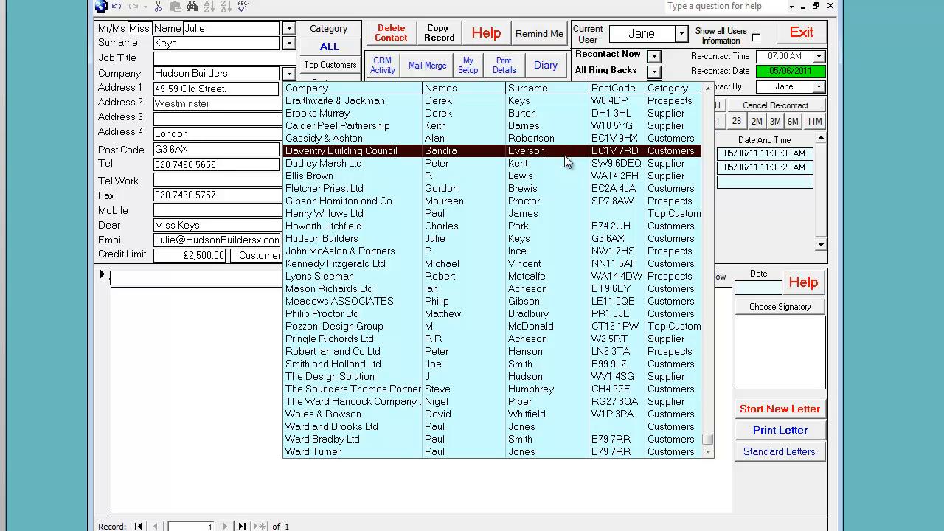
pyautogui.click(241, 76)
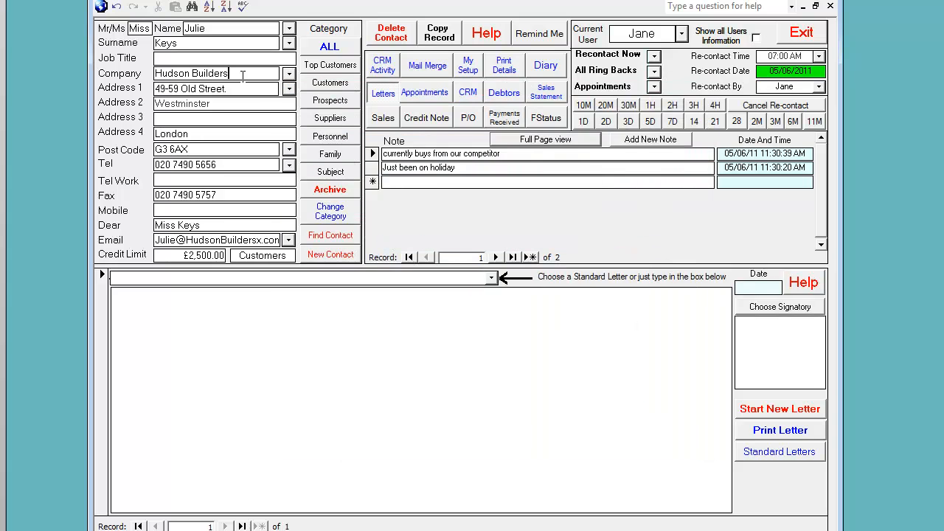
pyautogui.click(333, 103)
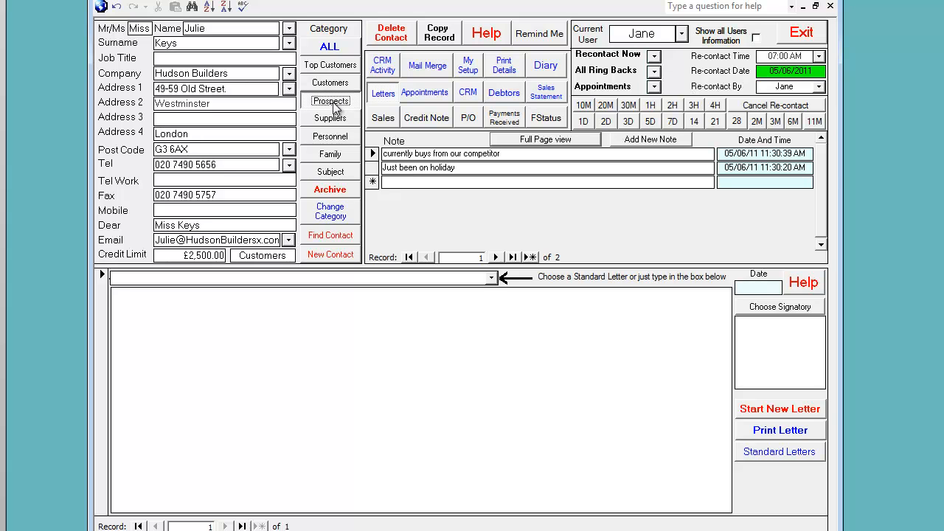
pyautogui.click(288, 74)
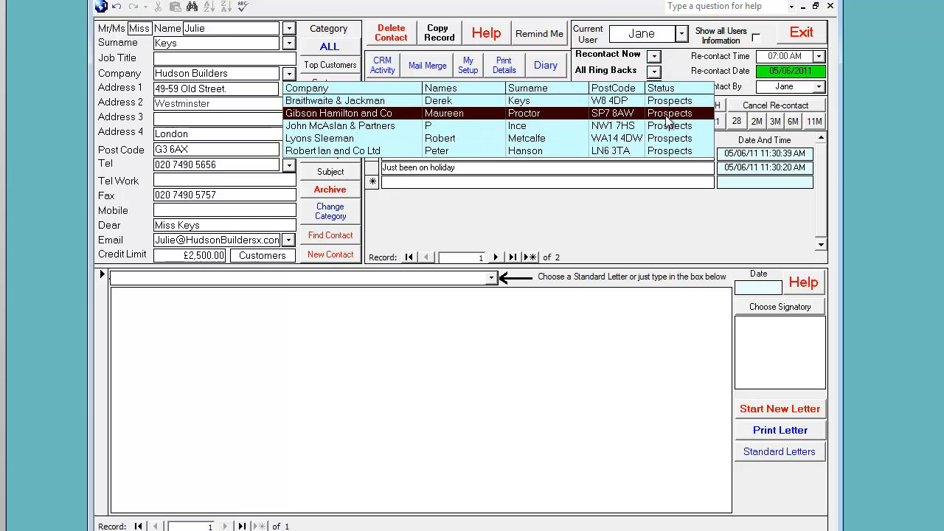
# Step: Filter the contacts to Top Customers and view them in both the company list and the first-name list
pyautogui.click(332, 64)
pyautogui.click(288, 74)
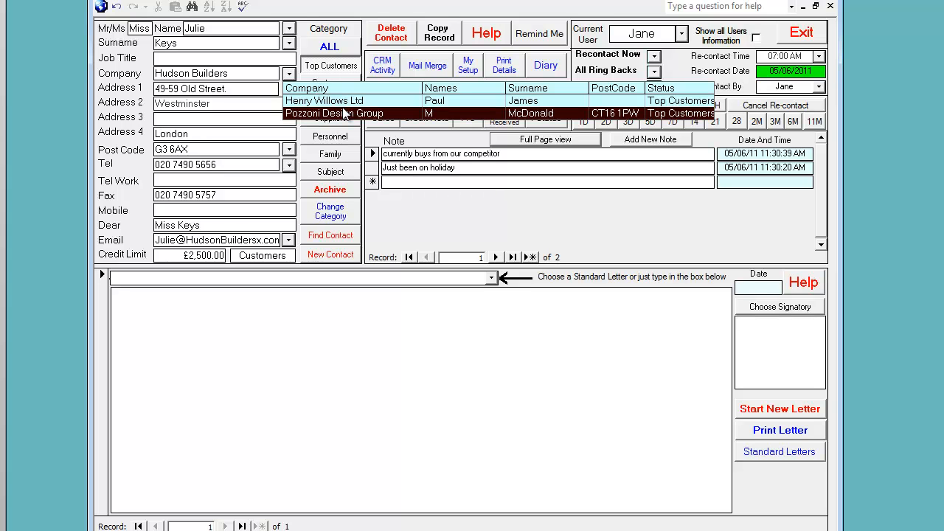
pyautogui.click(289, 29)
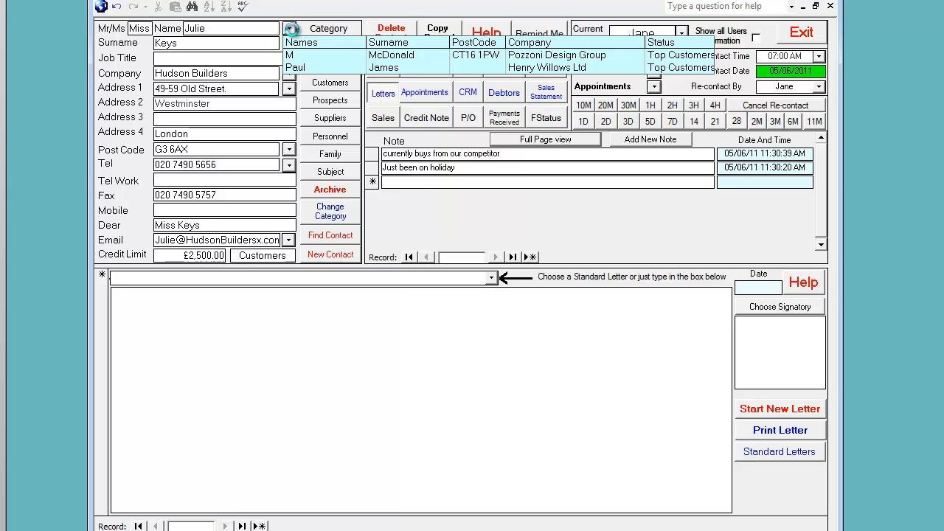
pyautogui.click(256, 32)
# Step: Reset the category filter to ALL and view the contacts listed by surname
pyautogui.click(321, 50)
pyautogui.click(288, 42)
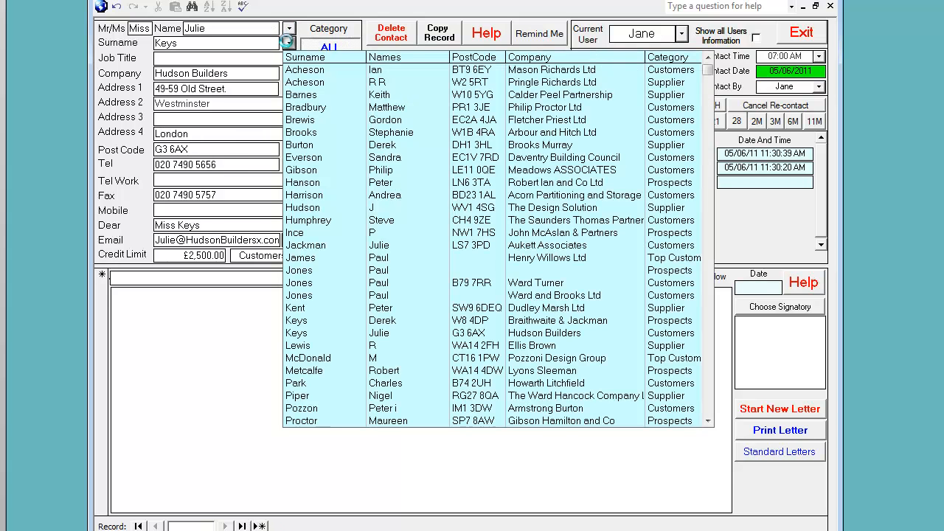
pyautogui.click(263, 43)
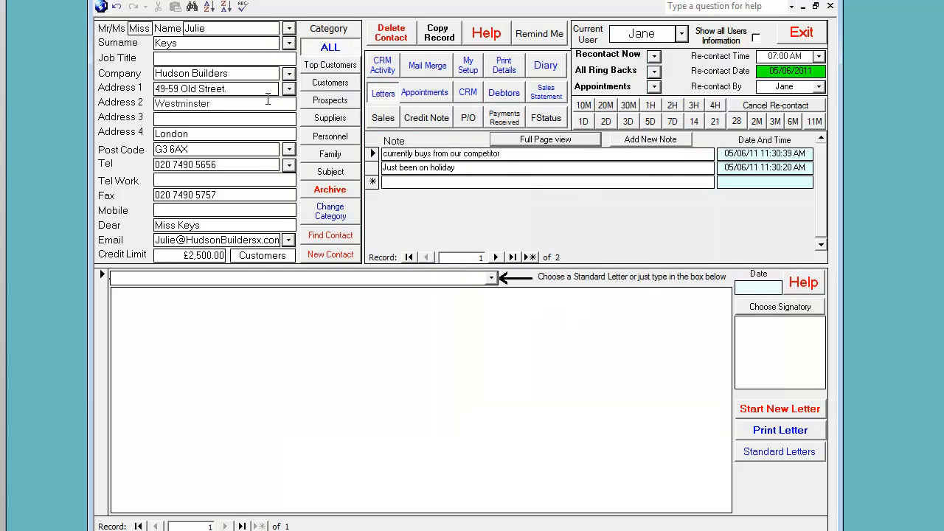